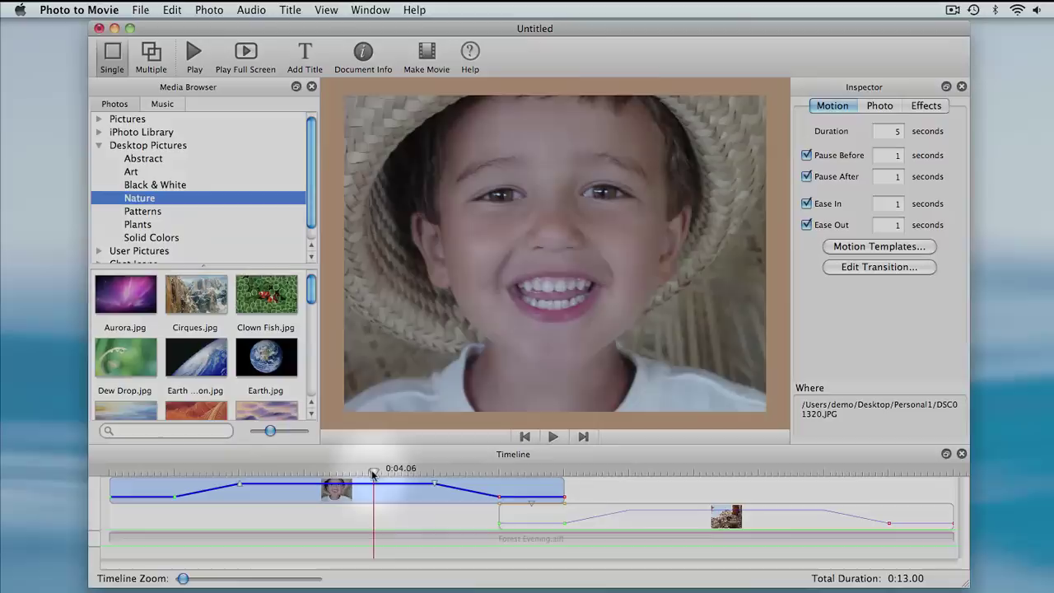
# Drag the playhead back to about 0:03.98 within the boy's portrait clip
pyautogui.moveTo(377, 472); pyautogui.dragTo(368, 471)
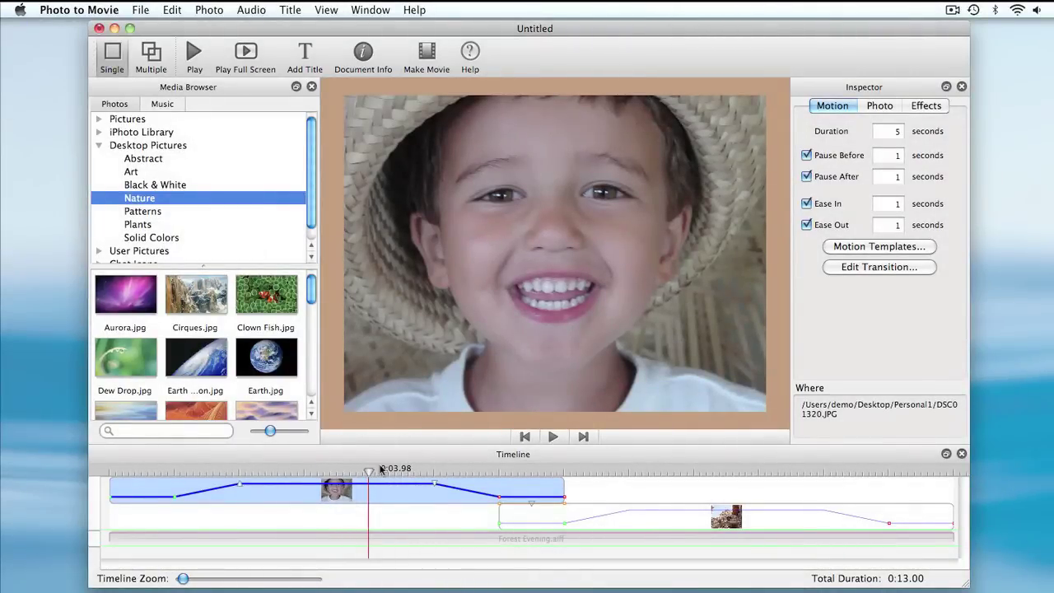
# Add an effect marker via Edit > Add Marker and shift it to about 4.1 seconds
pyautogui.click(172, 9)
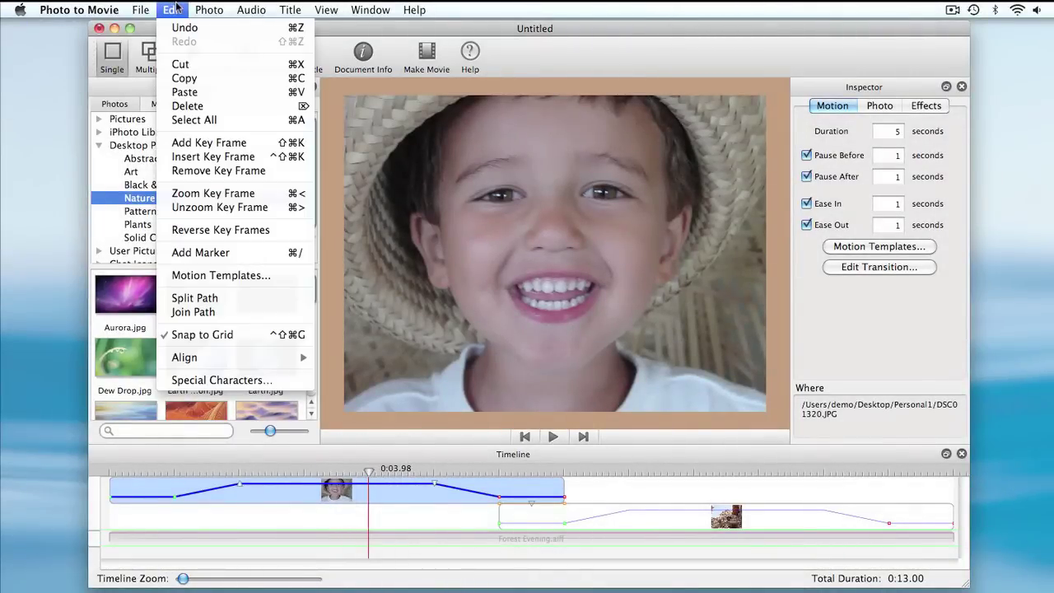
pyautogui.click(203, 253)
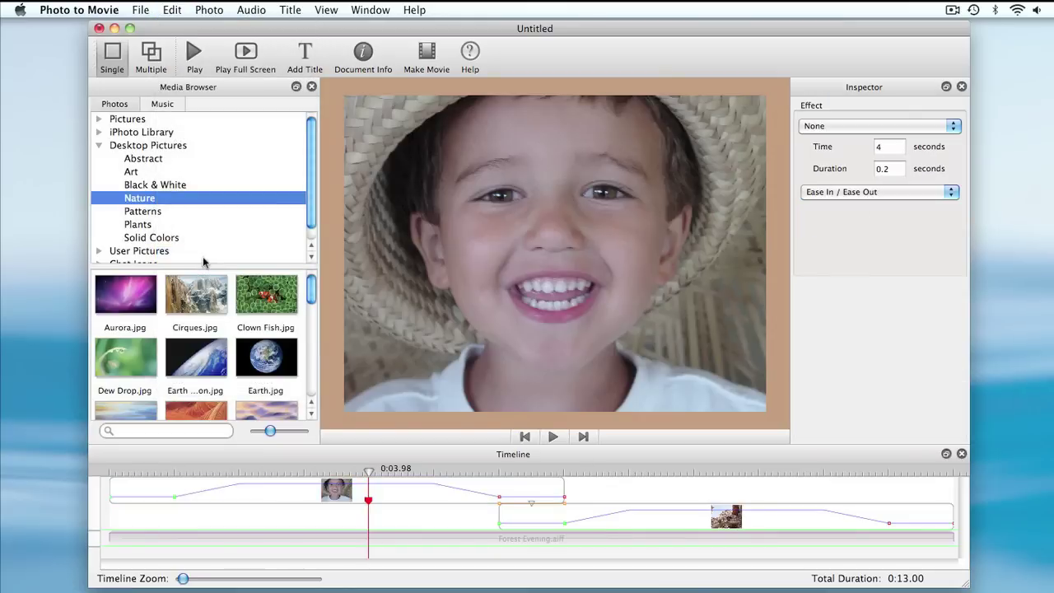
pyautogui.moveTo(368, 500)
pyautogui.mouseDown()
pyautogui.moveTo(411, 503)
pyautogui.moveTo(375, 505)
pyautogui.mouseUp()
pyautogui.moveTo(369, 475)
pyautogui.mouseDown()
pyautogui.moveTo(405, 476)
pyautogui.moveTo(369, 476)
pyautogui.mouseUp()
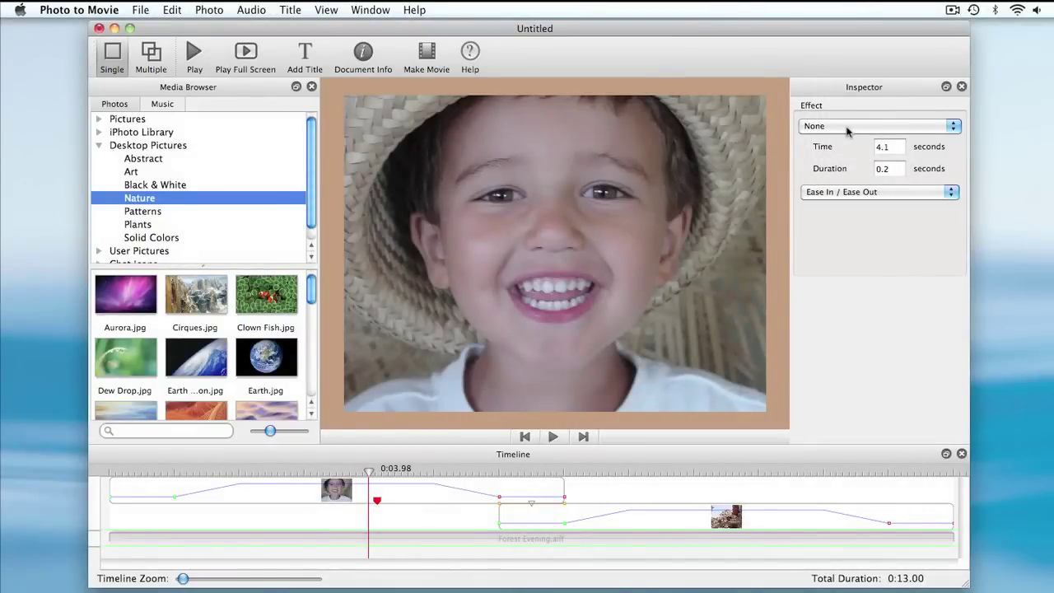
# Set the 4.1-second marker's effect to Zoom and scrub forward to preview it
pyautogui.click(846, 127)
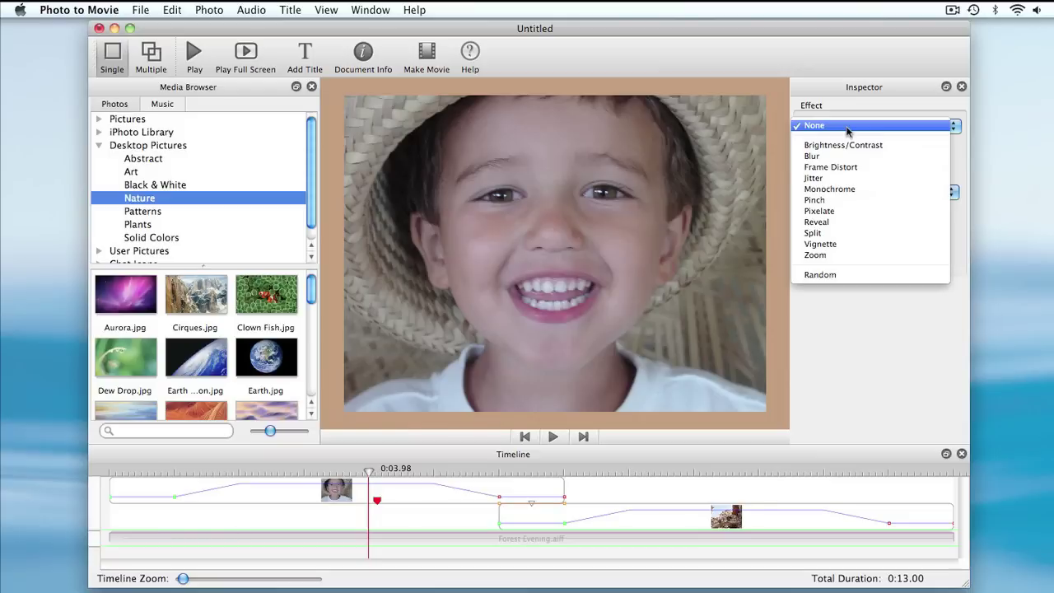
pyautogui.click(851, 258)
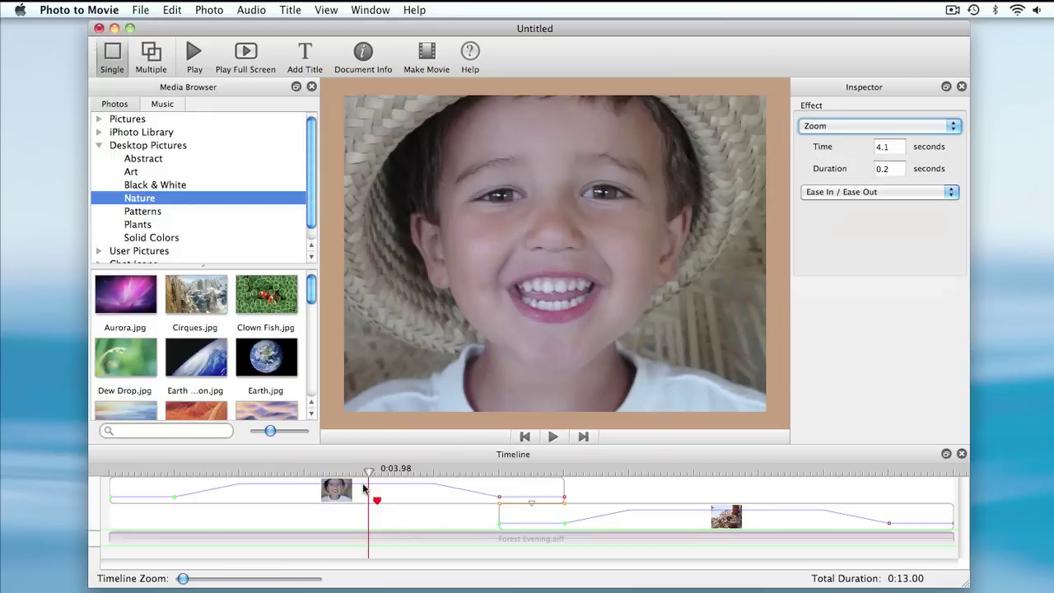
pyautogui.moveTo(368, 472)
pyautogui.mouseDown()
pyautogui.moveTo(391, 472)
pyautogui.moveTo(382, 471)
pyautogui.mouseUp()
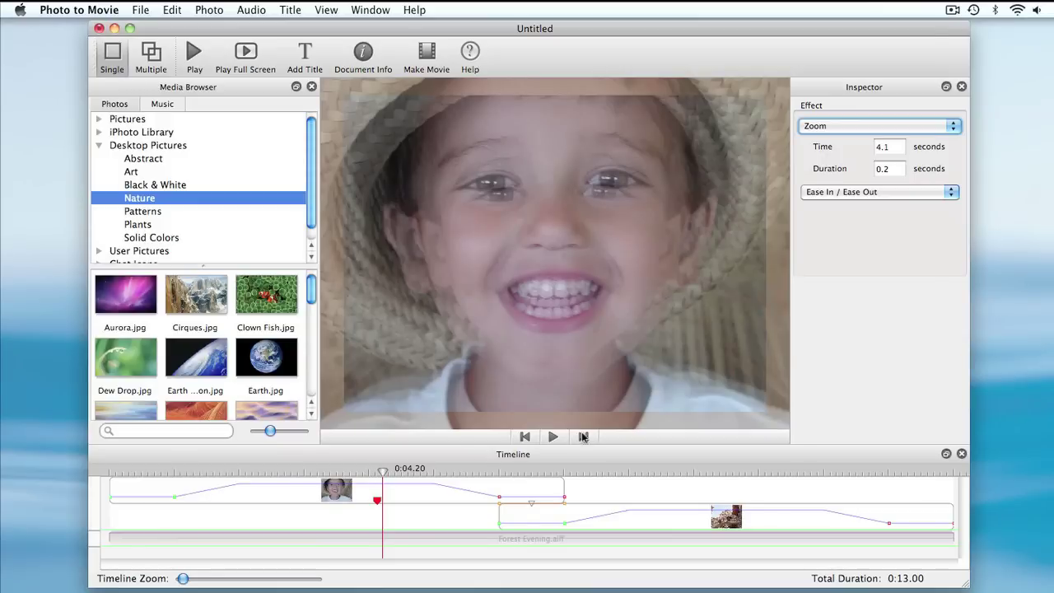
# Switch the marker's effect to Pixelate with a 1-second duration and scale 77
pyautogui.click(851, 134)
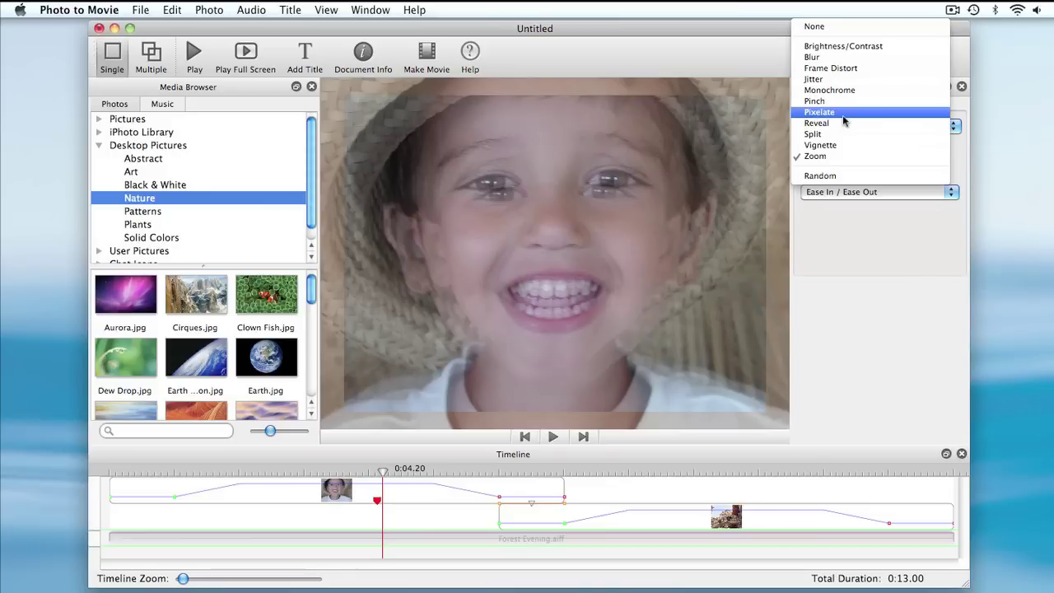
pyautogui.click(842, 115)
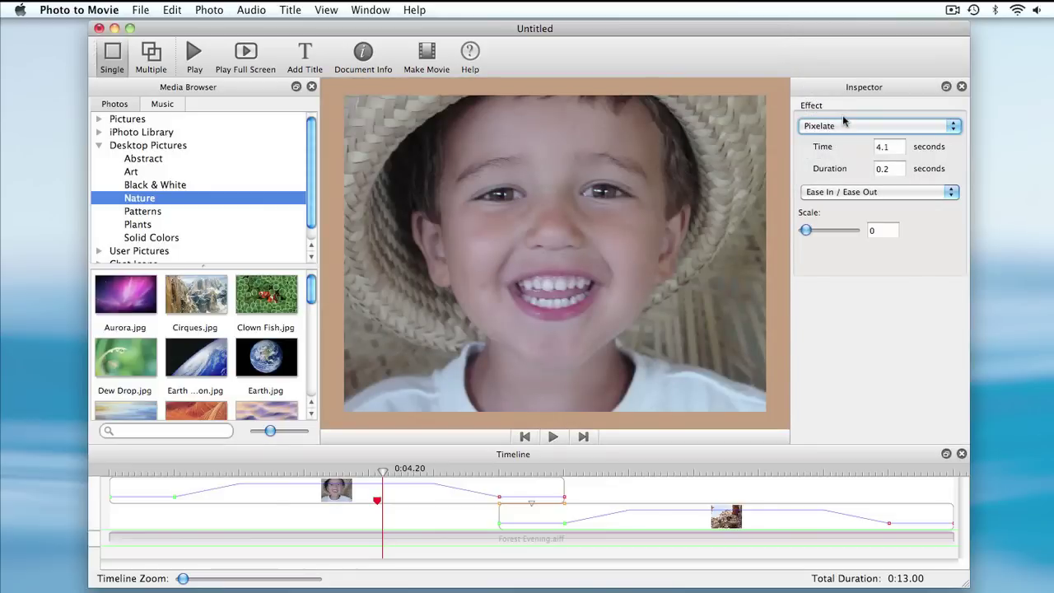
pyautogui.click(889, 169)
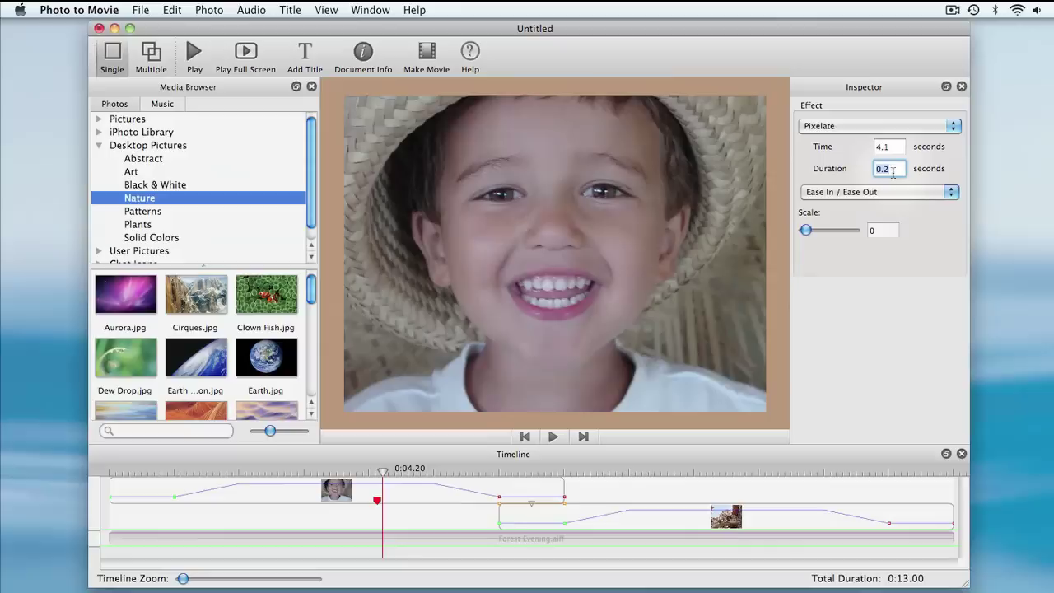
pyautogui.write('1')
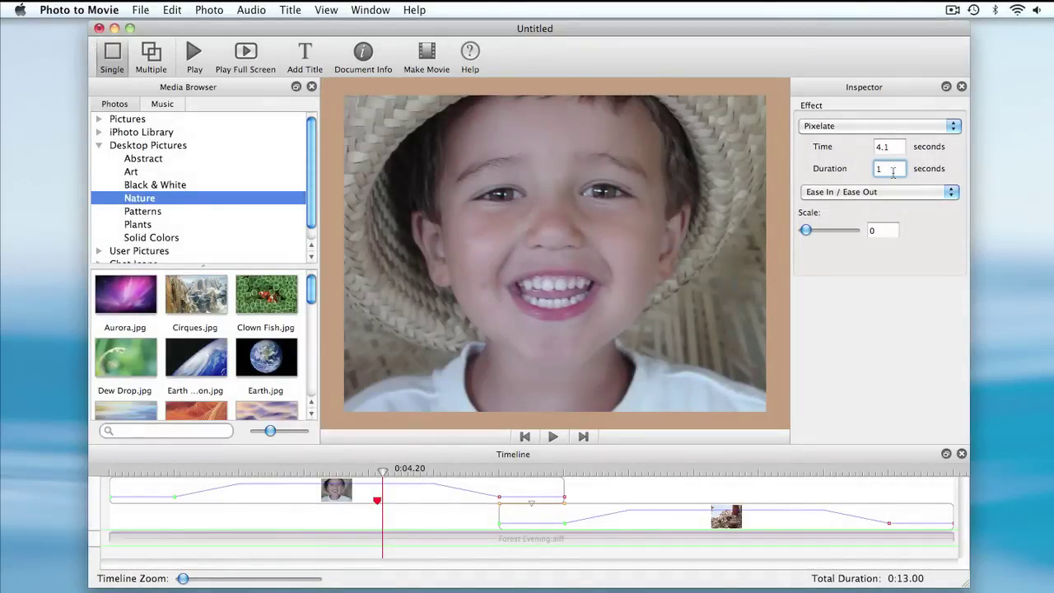
pyautogui.press('Tab')
pyautogui.moveTo(807, 232); pyautogui.dragTo(841, 232)
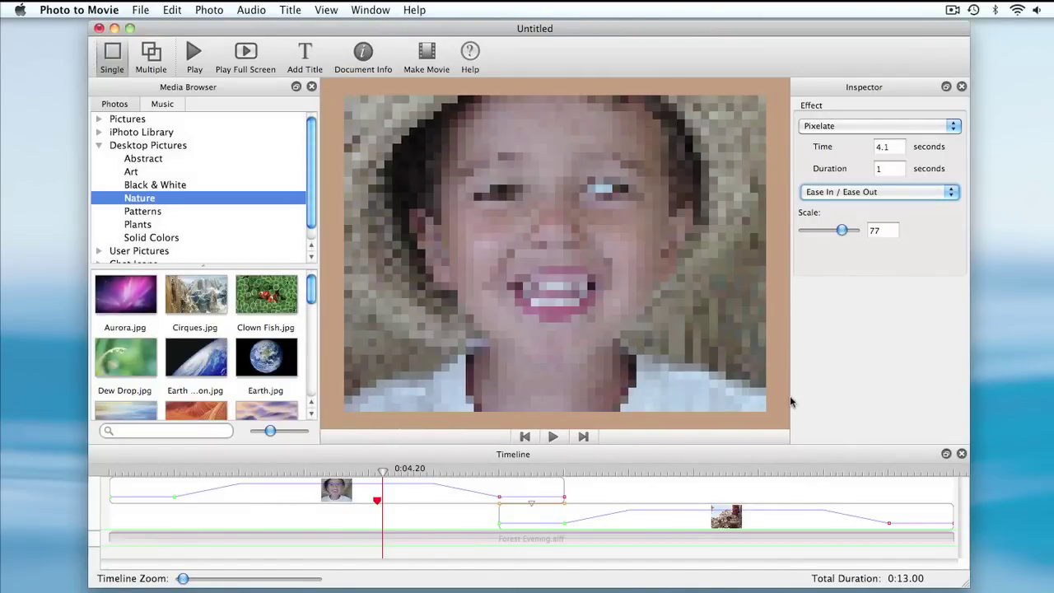
pyautogui.moveTo(383, 471); pyautogui.dragTo(446, 471)
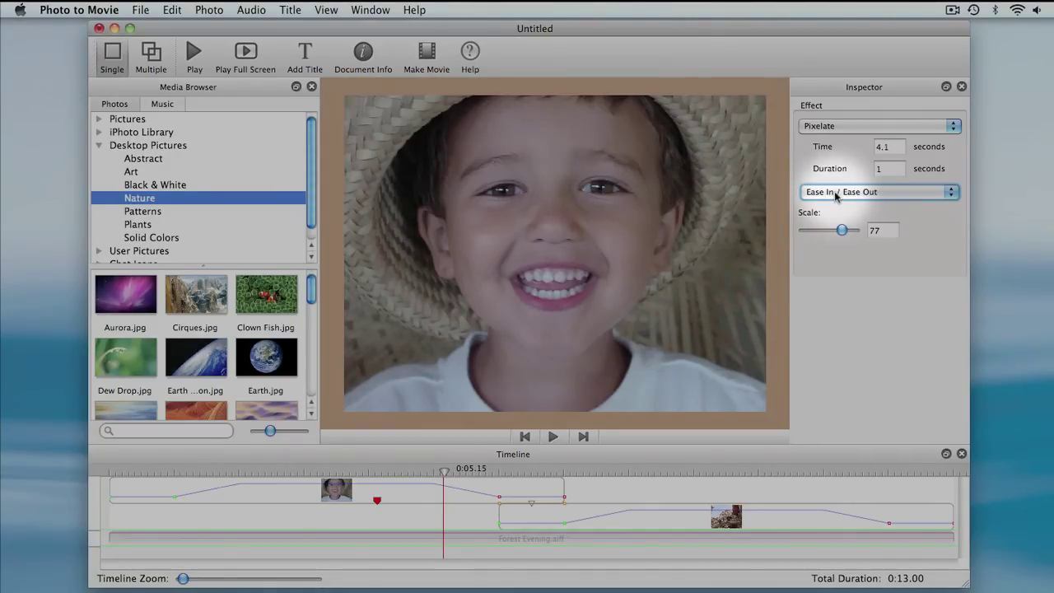
# Set the pixelation to Ease Out and scrub from before it to preview
pyautogui.click(836, 193)
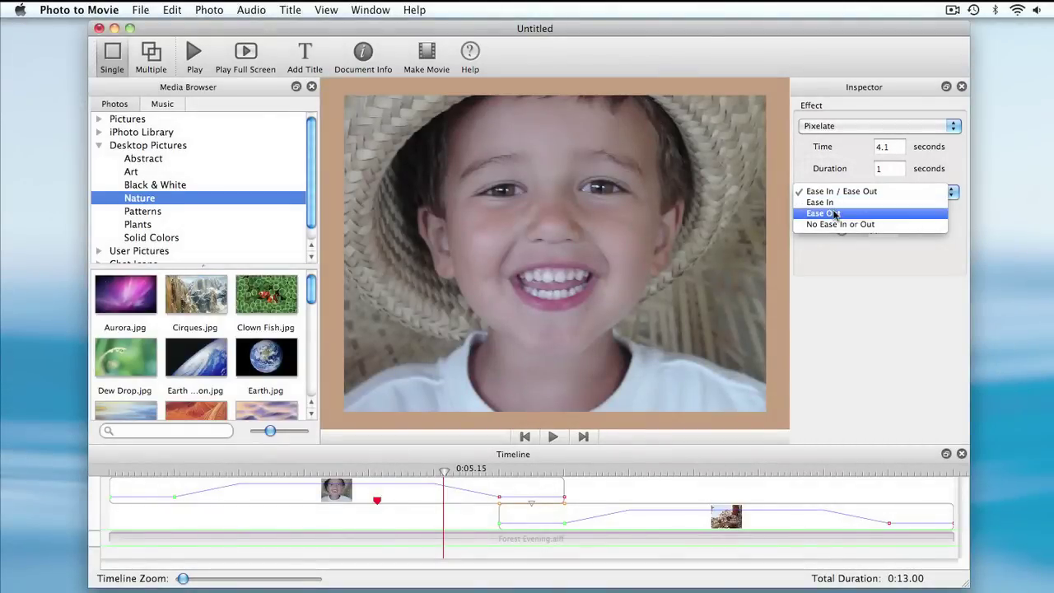
pyautogui.click(835, 214)
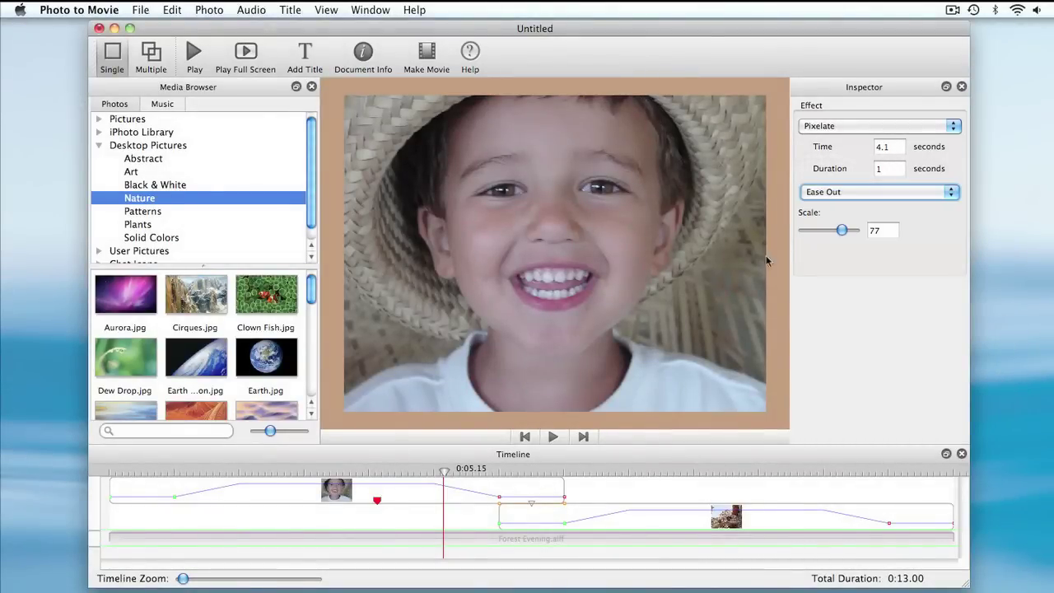
pyautogui.click(362, 471)
pyautogui.moveTo(362, 471); pyautogui.dragTo(444, 477)
# Add a second effect marker at about 0:03.58 and make it Monochrome
pyautogui.click(343, 473)
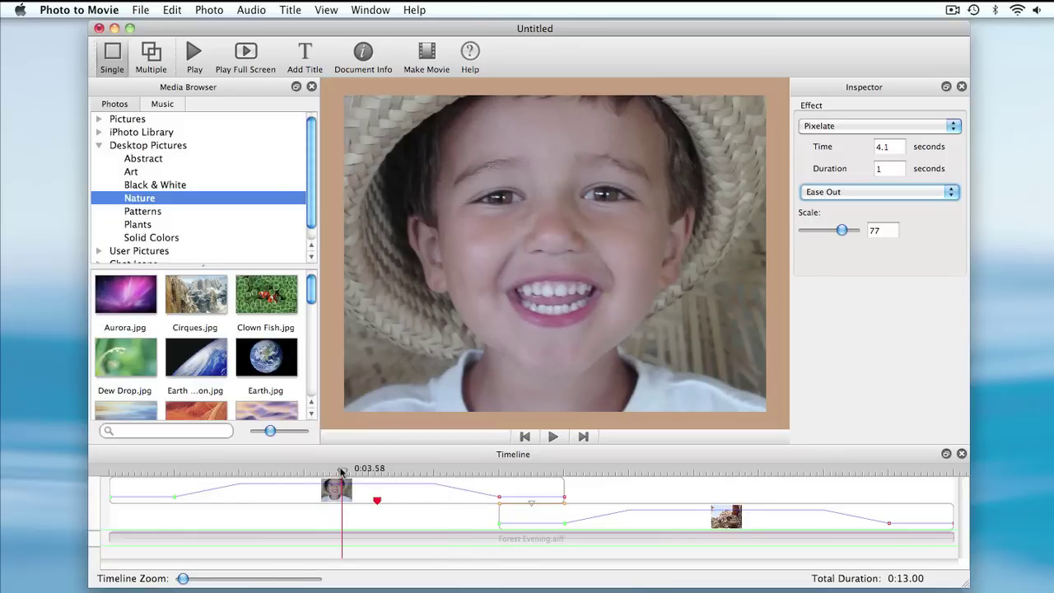
pyautogui.click(340, 470)
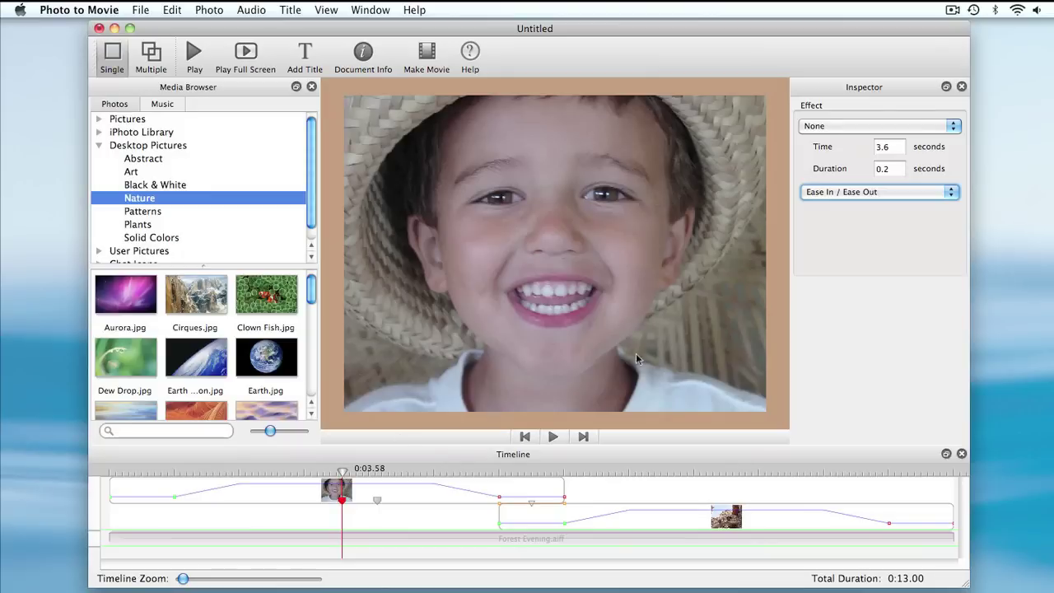
pyautogui.click(850, 130)
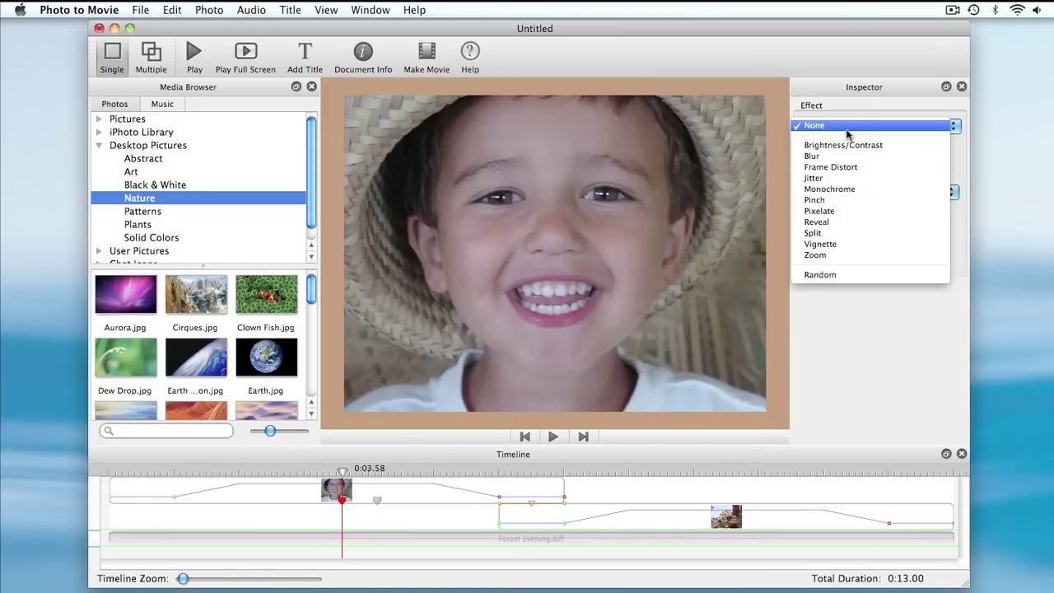
pyautogui.click(856, 188)
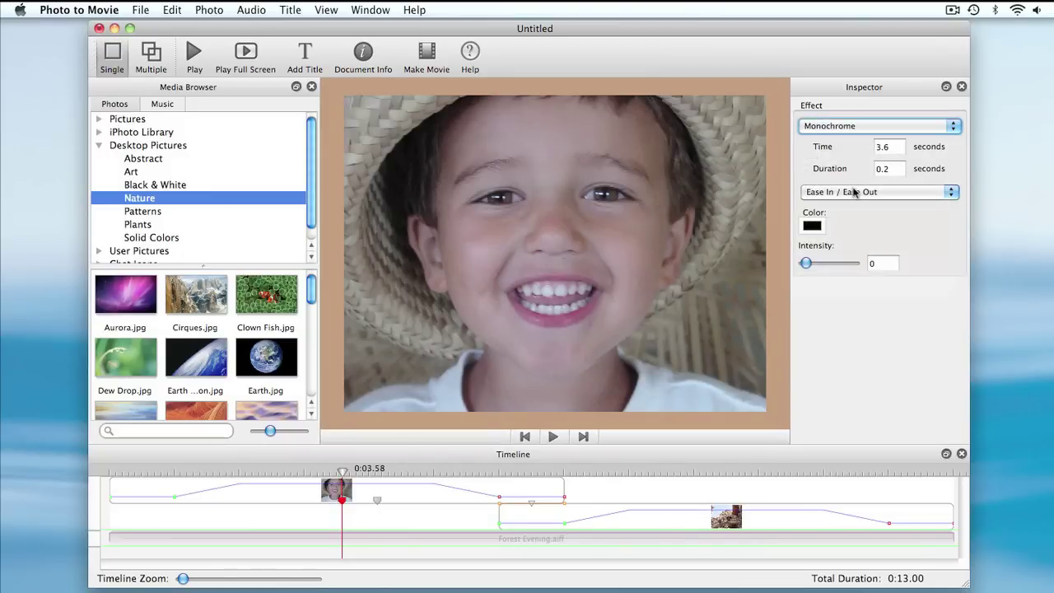
# Tint the Monochrome effect red at intensity 50 with a 1-second duration
pyautogui.click(814, 226)
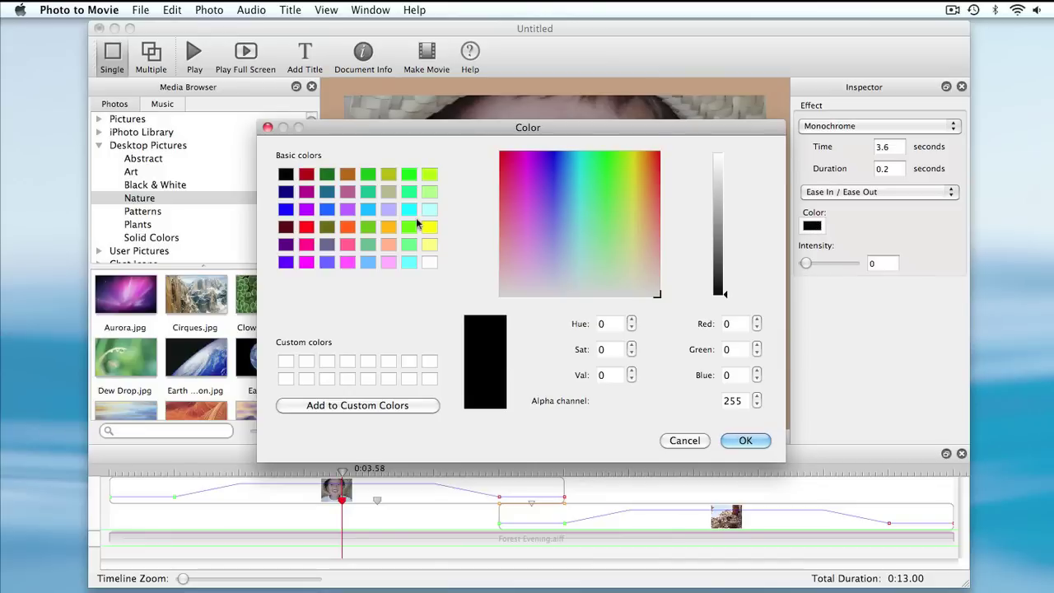
pyautogui.click(305, 228)
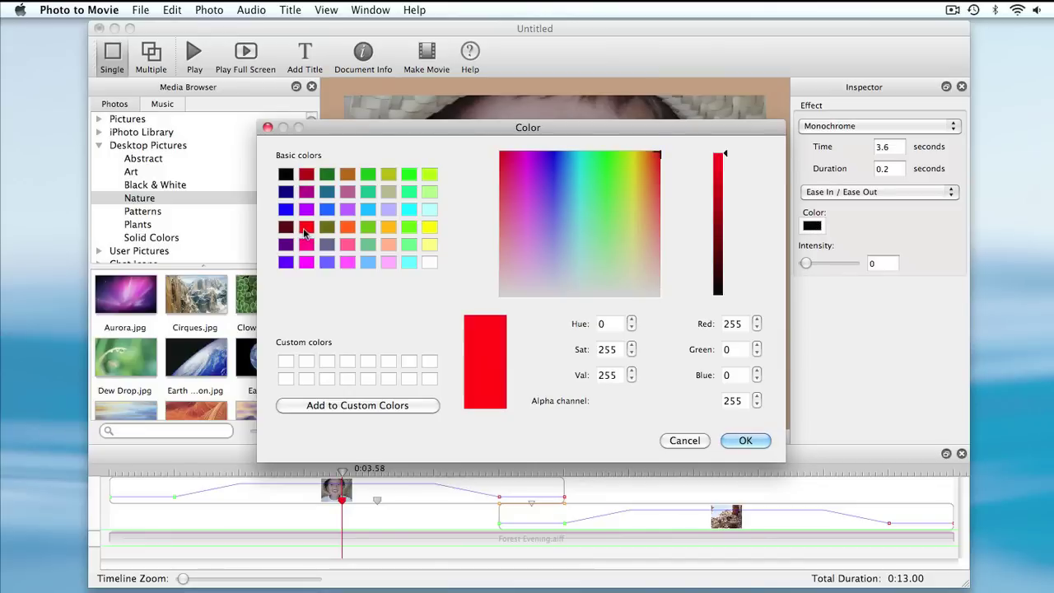
pyautogui.click(745, 441)
pyautogui.moveTo(807, 268); pyautogui.dragTo(830, 267)
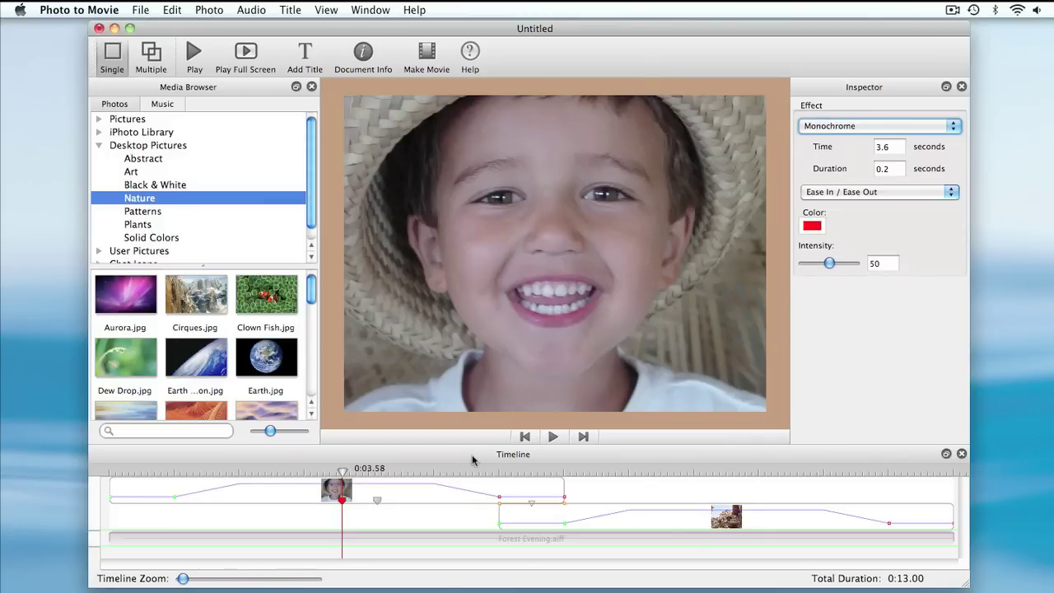
pyautogui.moveTo(342, 472)
pyautogui.mouseDown()
pyautogui.moveTo(328, 472)
pyautogui.moveTo(361, 473)
pyautogui.mouseUp()
pyautogui.click(893, 168)
pyautogui.doubleClick(893, 167)
pyautogui.write('1')
pyautogui.press('Tab')
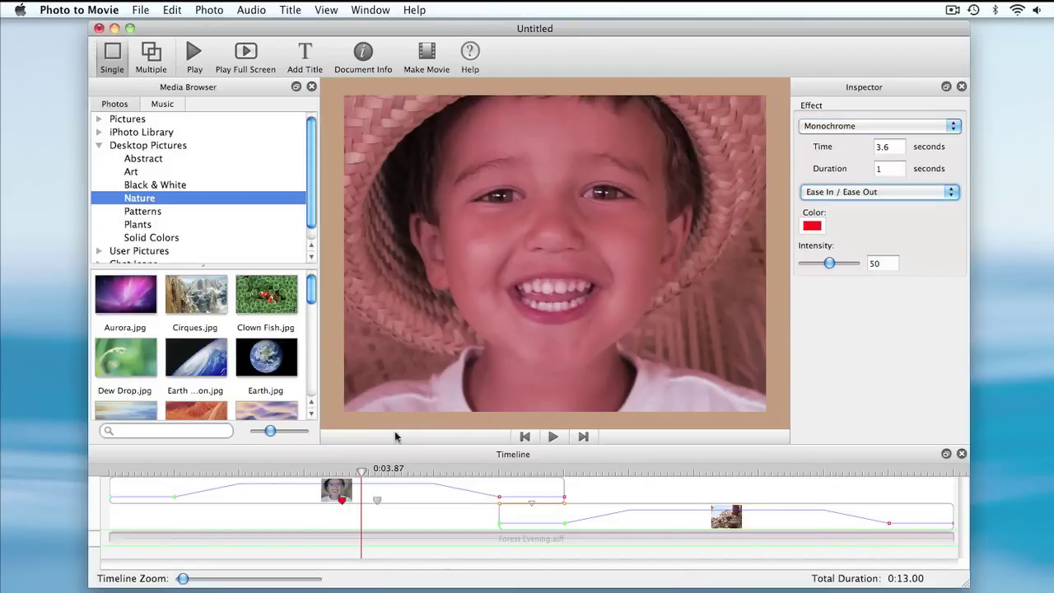
# Move the red tint marker to 3.9 seconds, select Forest Evening.aiff, and set playhead to 0:02.16
pyautogui.moveTo(342, 500)
pyautogui.mouseDown()
pyautogui.moveTo(364, 500)
pyautogui.moveTo(358, 475)
pyautogui.moveTo(441, 476)
pyautogui.mouseUp()
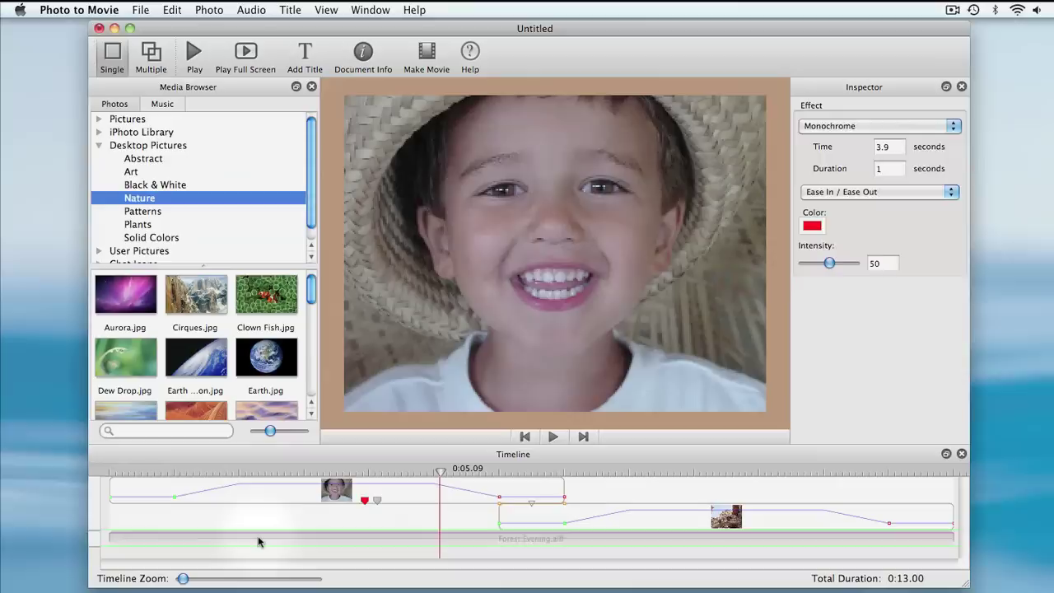
pyautogui.click(257, 539)
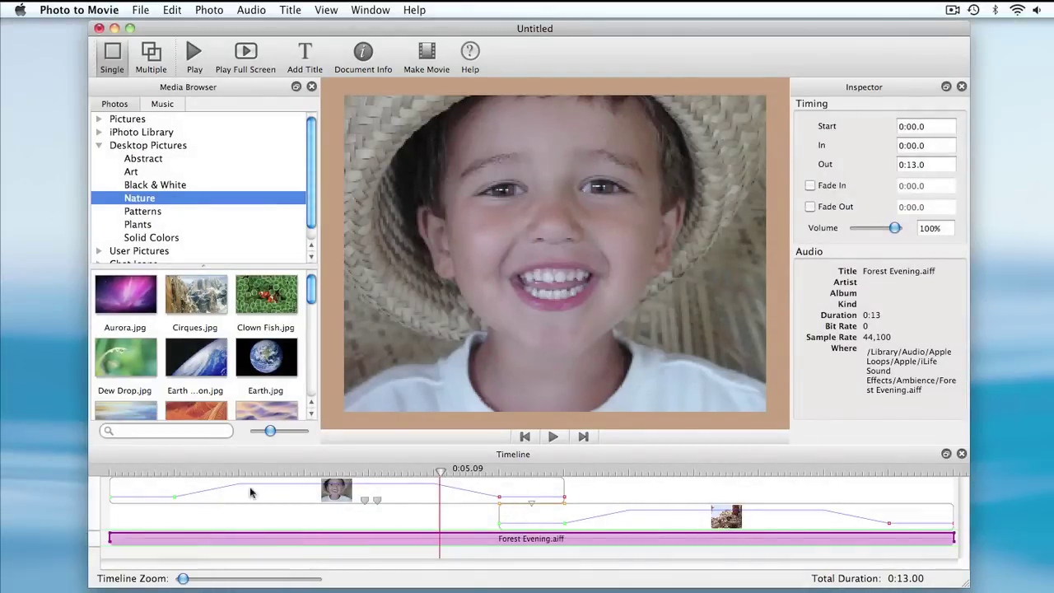
pyautogui.click(250, 471)
# Create a third effect marker at 2.2 seconds and set its effect to Blur
pyautogui.click(249, 539)
pyautogui.click(250, 541)
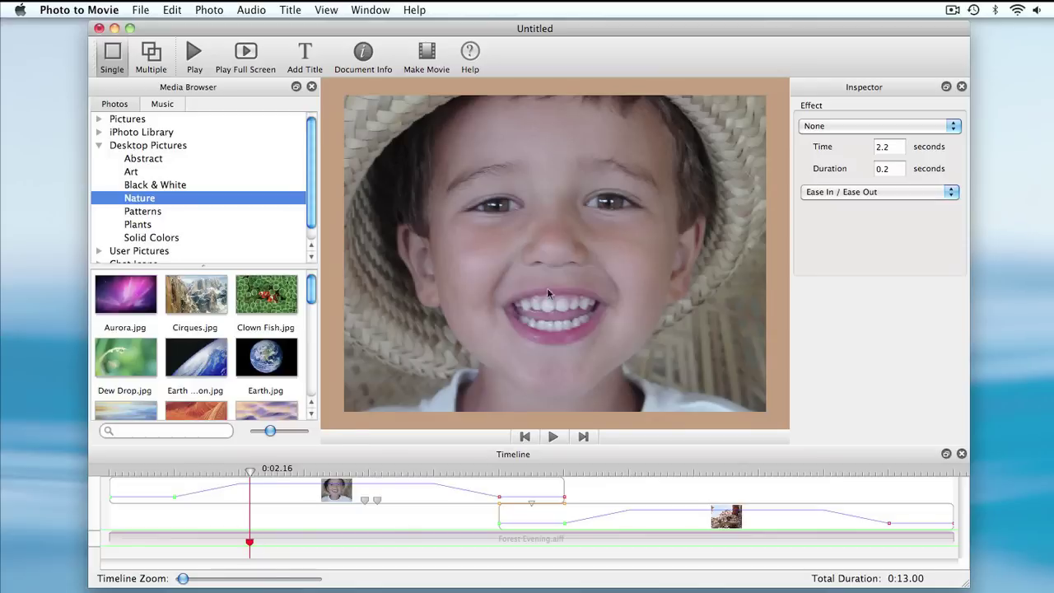
pyautogui.click(813, 126)
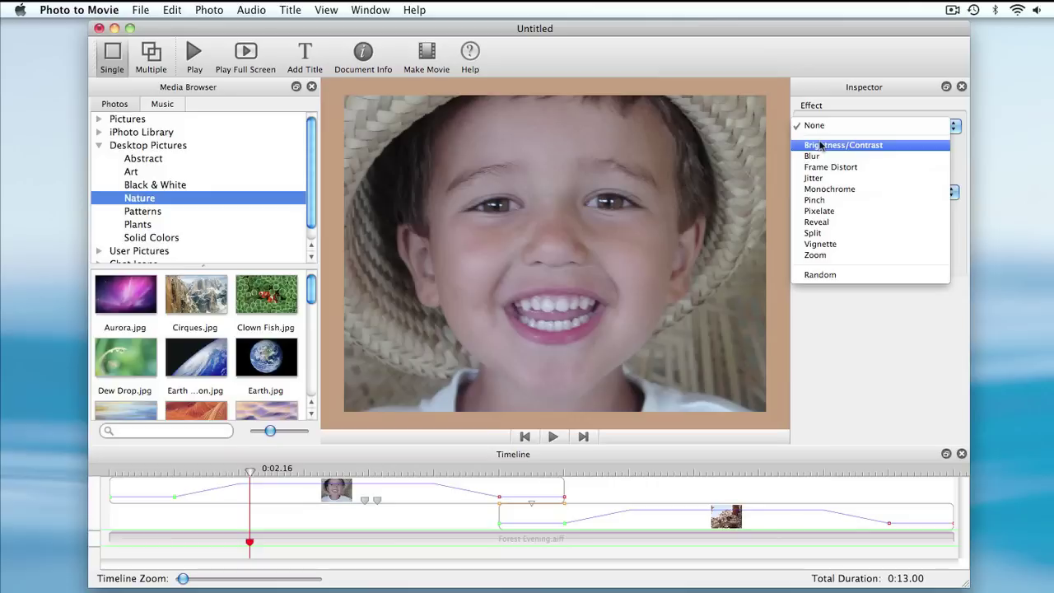
pyautogui.click(820, 155)
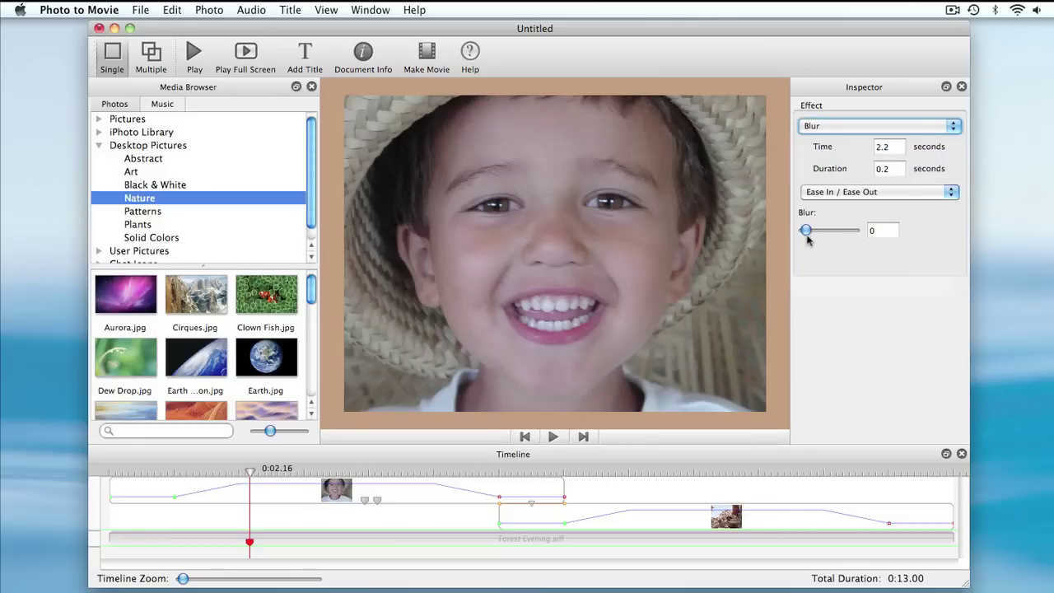